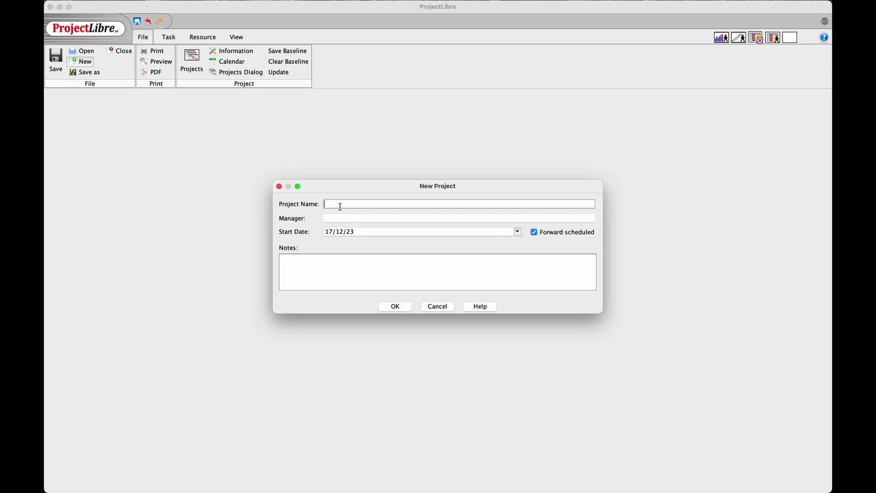
Step: Create a forward-scheduled project named ABC House with the manager's initials and a start date of 8/01/24
type("ABC house")
left_click(336, 217)
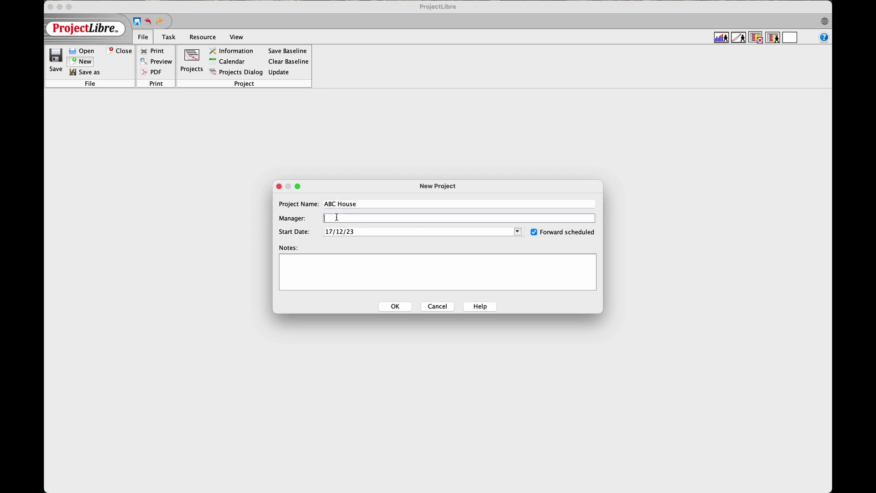
type("RN")
left_click(518, 231)
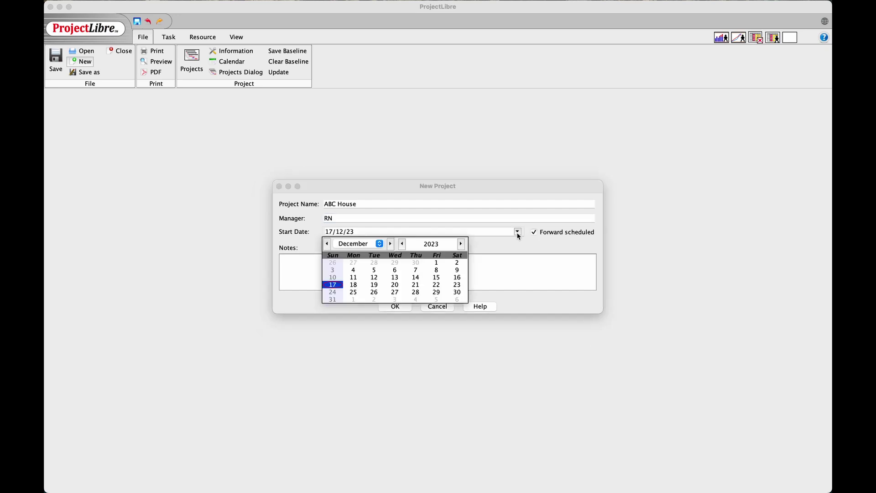
left_click(391, 244)
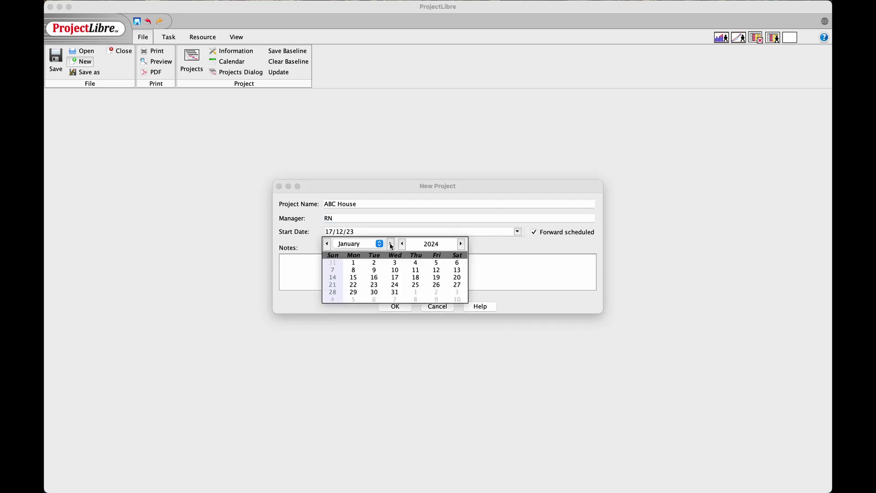
left_click(353, 270)
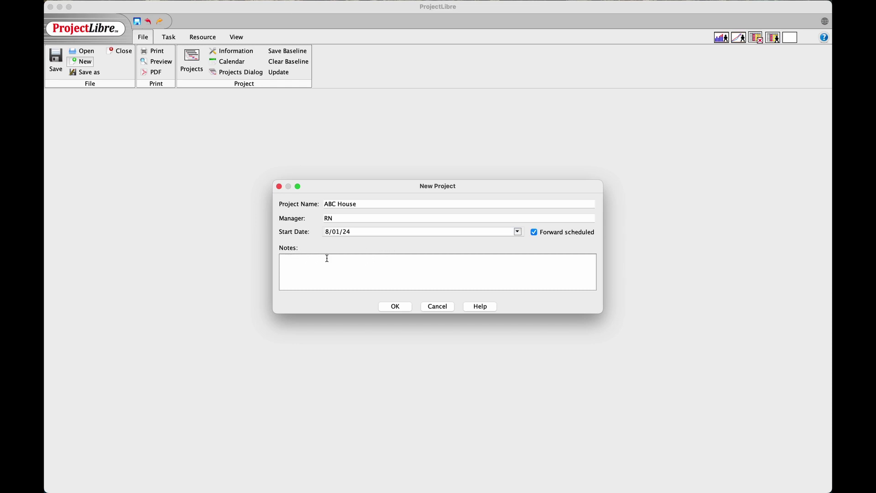
left_click(395, 306)
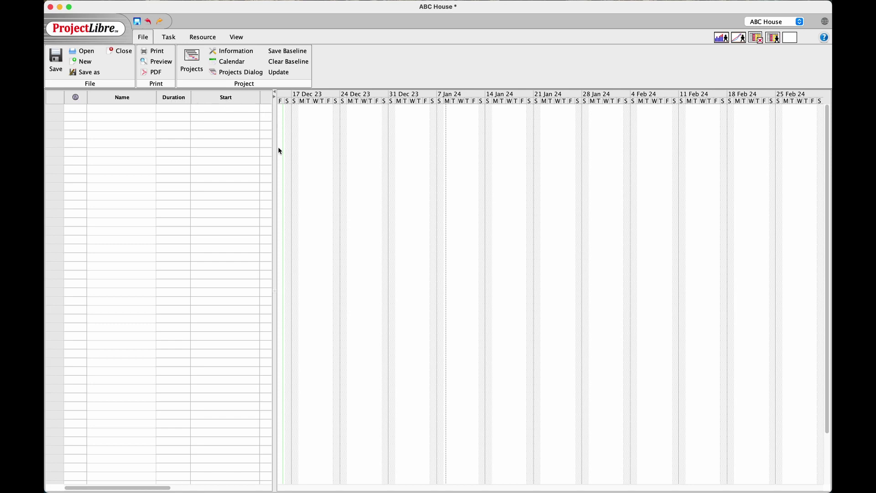
Step: Widen the task table to show the Finish and Predecessors columns, and add the tasks Earthworking and Footing
left_click_drag(282, 161, 377, 168)
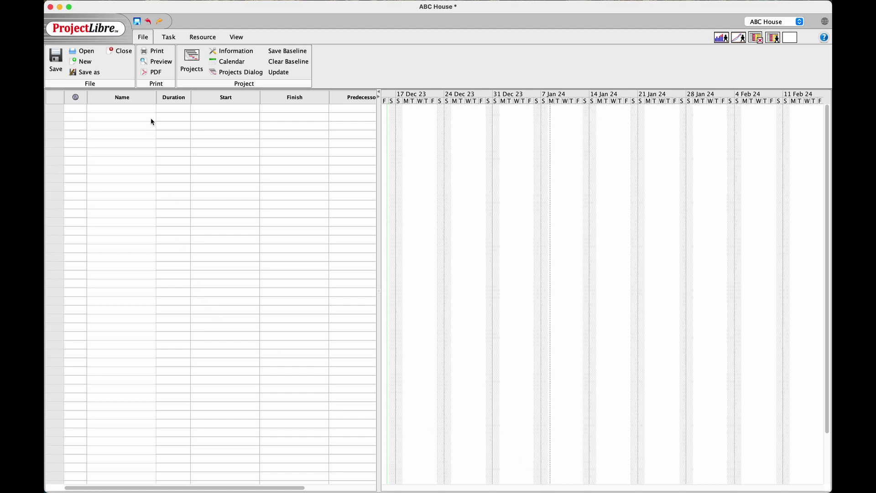
left_click(135, 108)
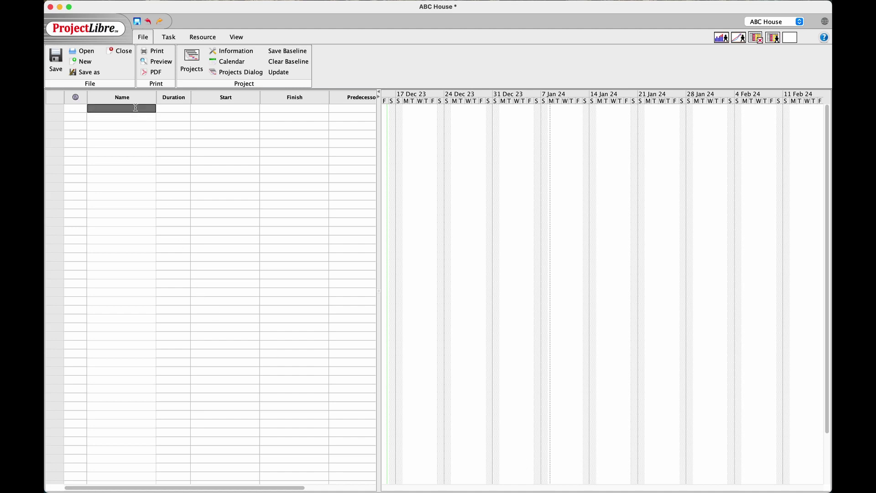
left_click(136, 108)
type("Earthworking")
key("Return")
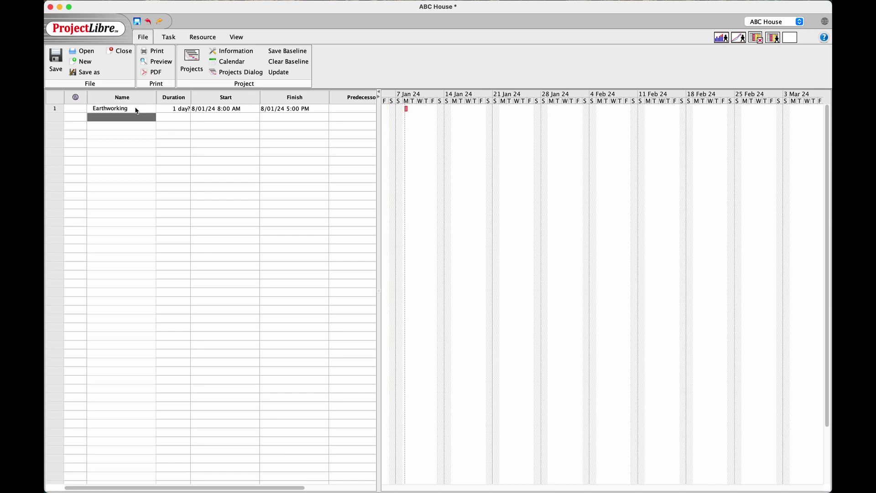
type("Footing")
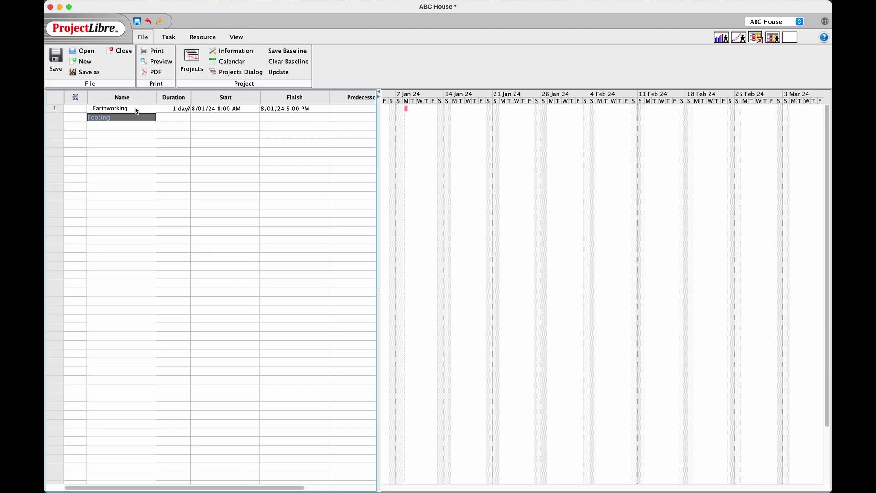
key("Return")
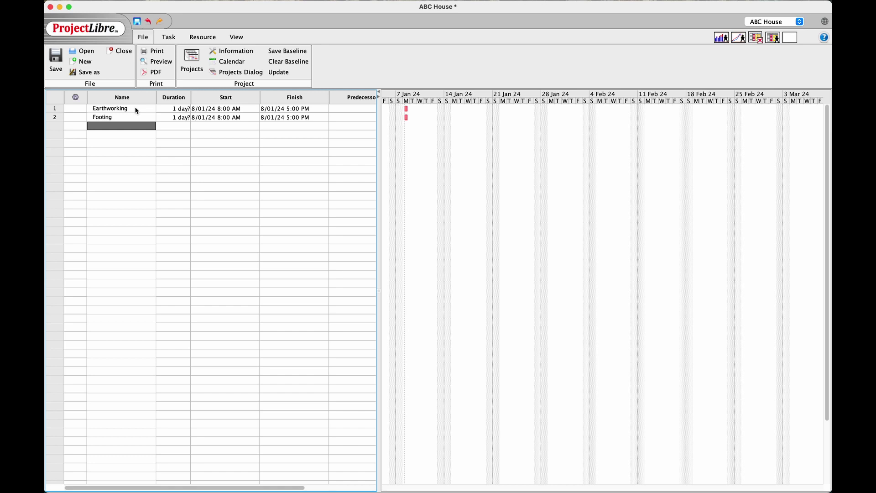
Step: Add the tasks Wall framing and Roof framing below Footing
type("wall")
type("W")
type("all framing")
key("Return")
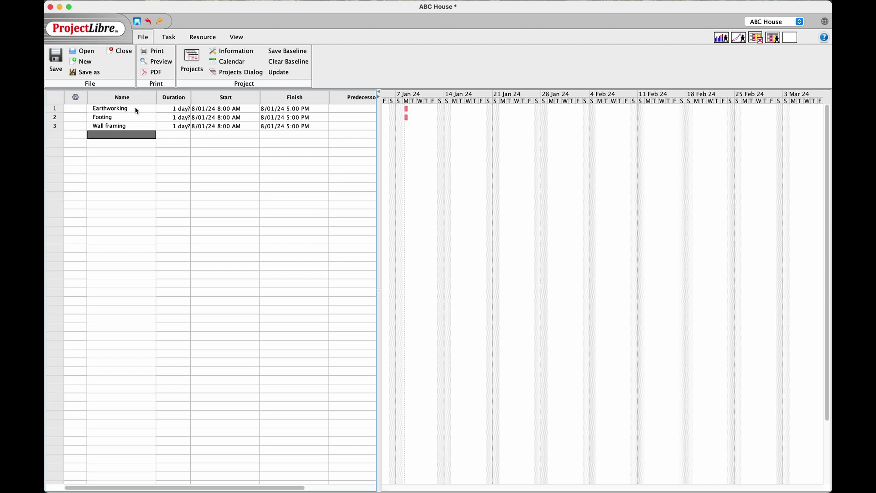
type("Roof framing")
key("Return")
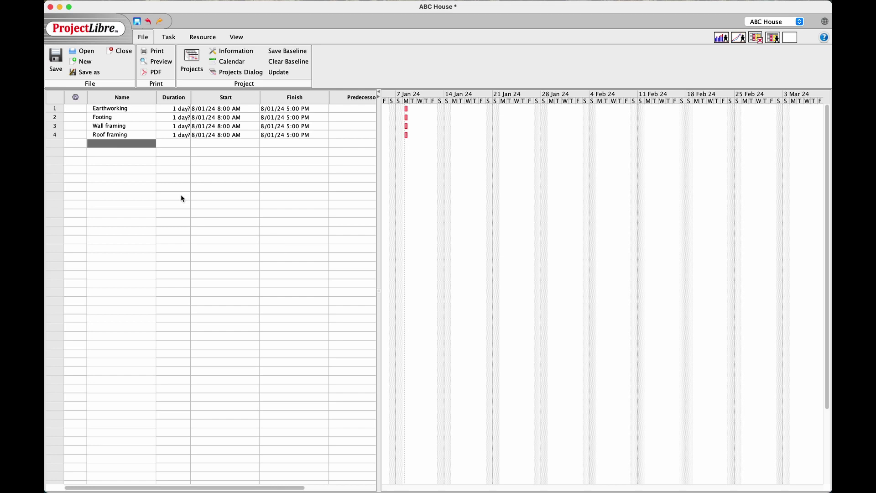
Step: Insert five blank task rows between Footing and Wall framing, removing any surplus row
left_click(57, 120)
left_click(56, 128)
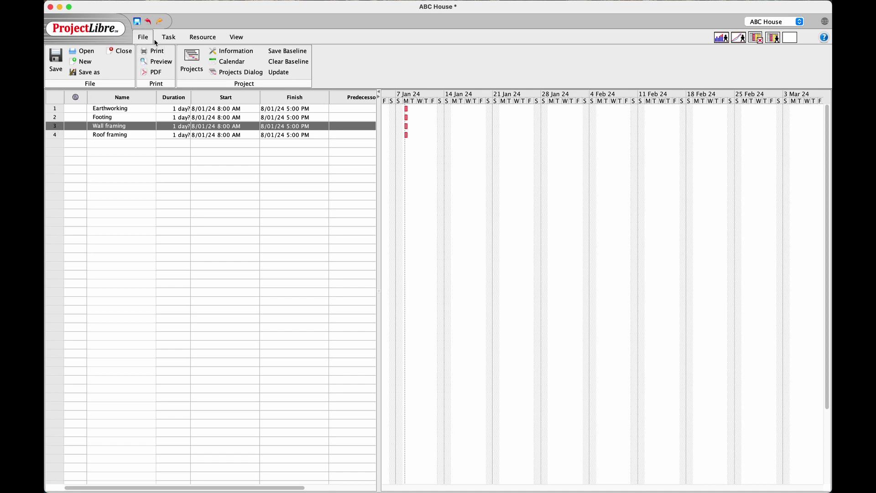
left_click(167, 38)
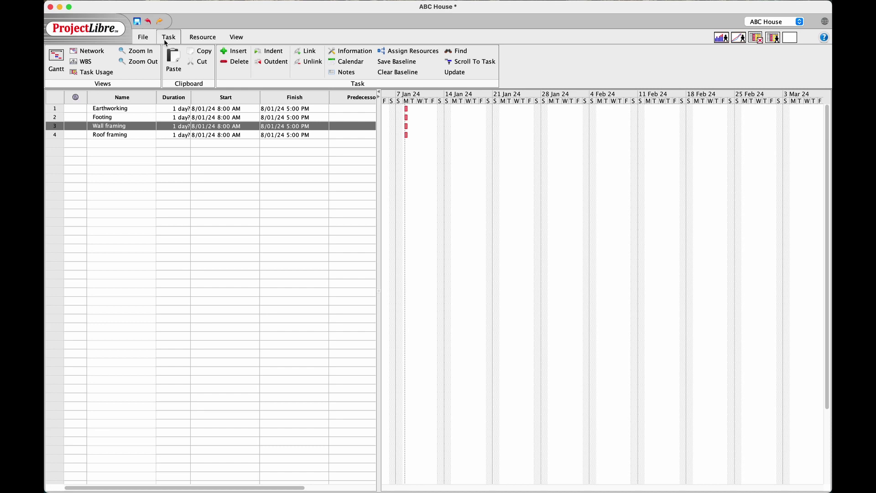
left_click(241, 52)
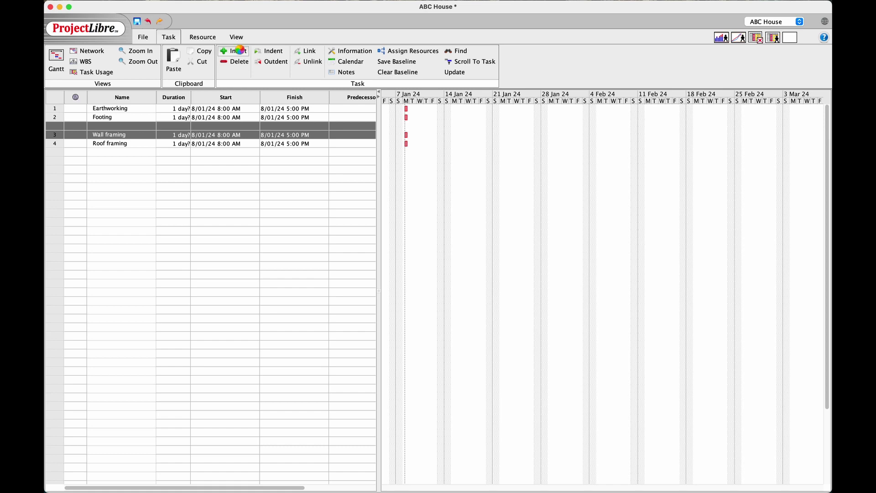
left_click(241, 50)
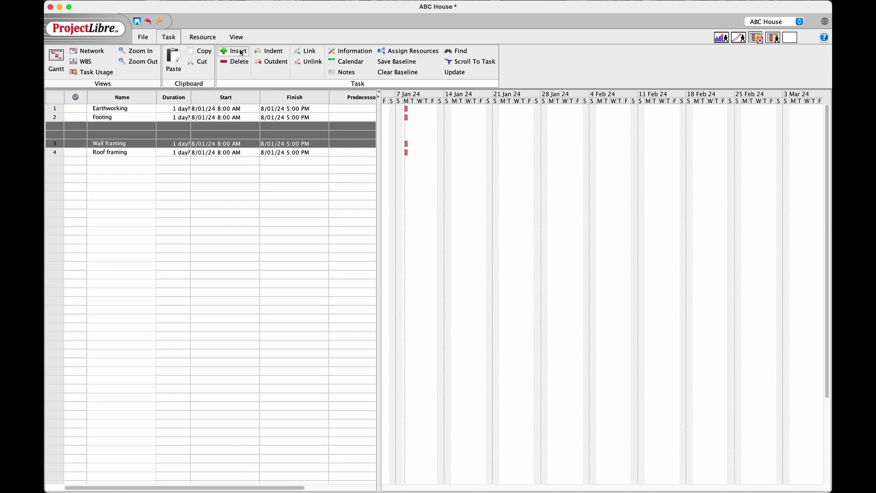
left_click(238, 51)
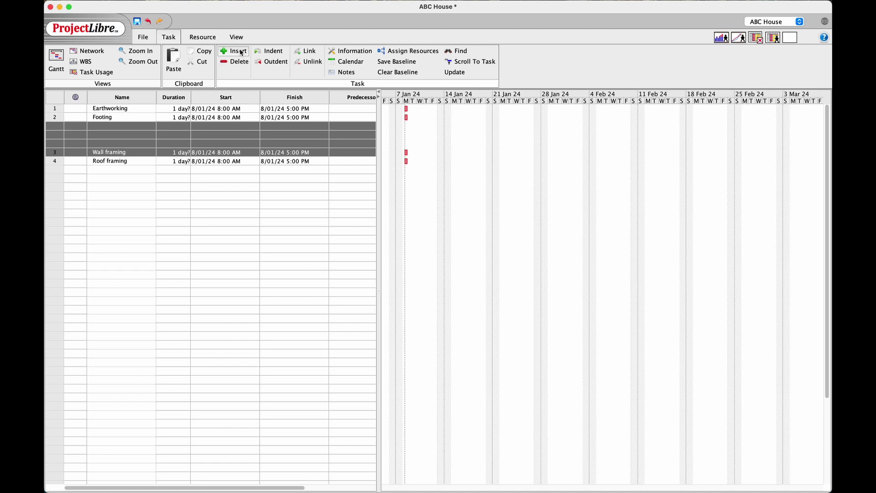
left_click(241, 53)
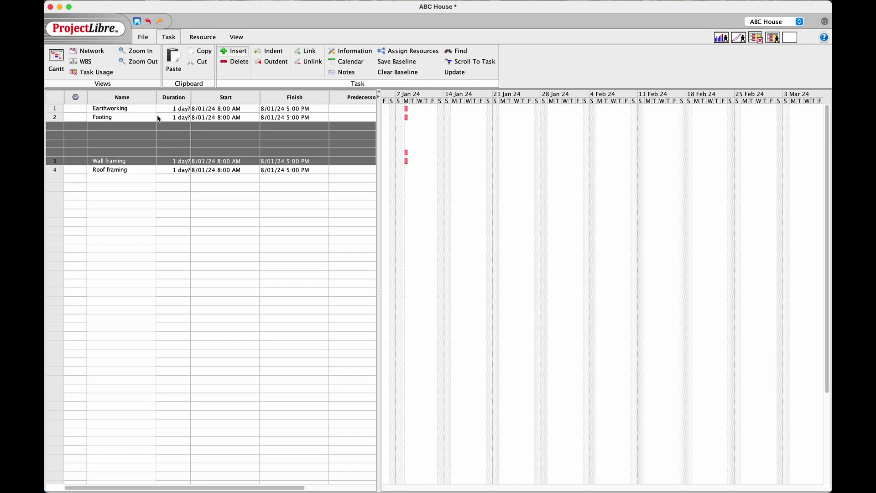
key("Insert")
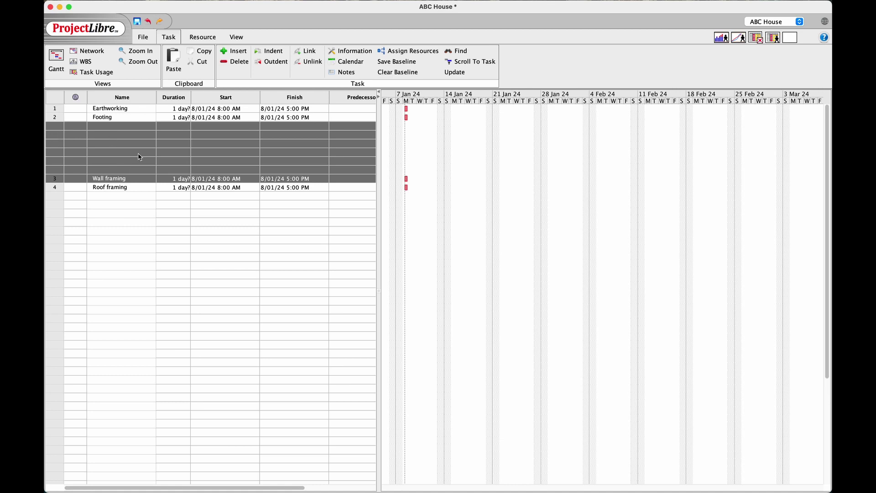
left_click(232, 63)
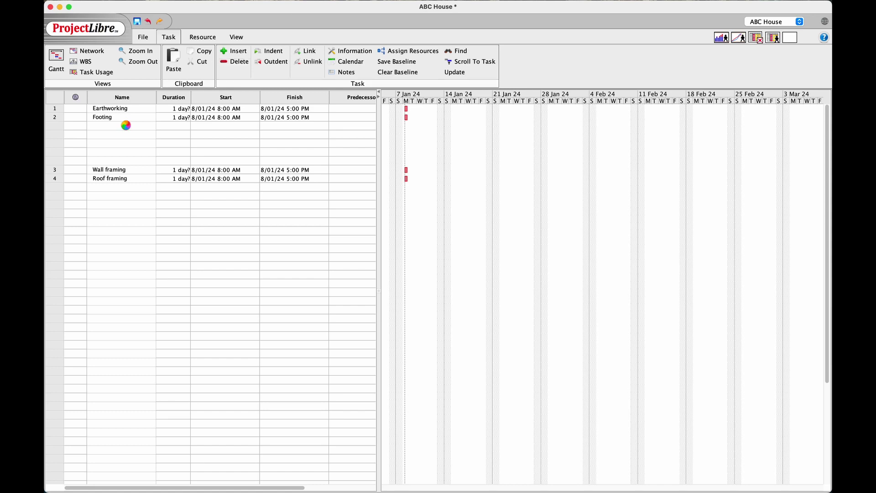
Step: Add the task Placing bar chairs in the first blank row below Footing
left_click(126, 126)
type("lacing bar chair")
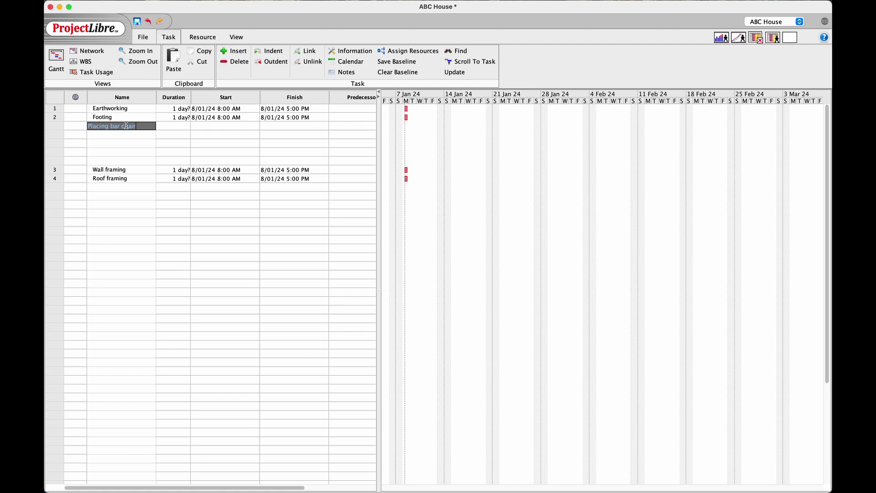
type("s")
key("Return")
key("Return")
Step: Add the task Placing slab mesh in the blank row below Placing bar chairs
type("Ple")
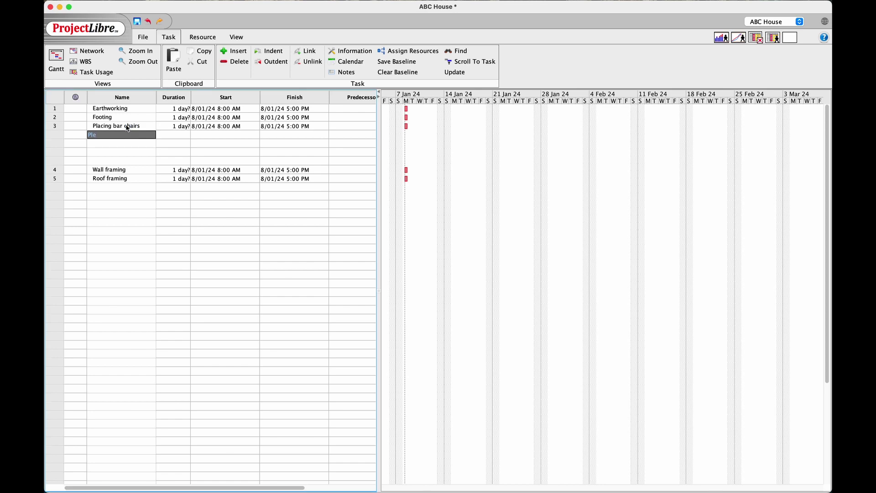
type("acing")
key("BackSpace")
key("BackSpace")
key("BackSpace")
type("acing slab mesh")
key("Return")
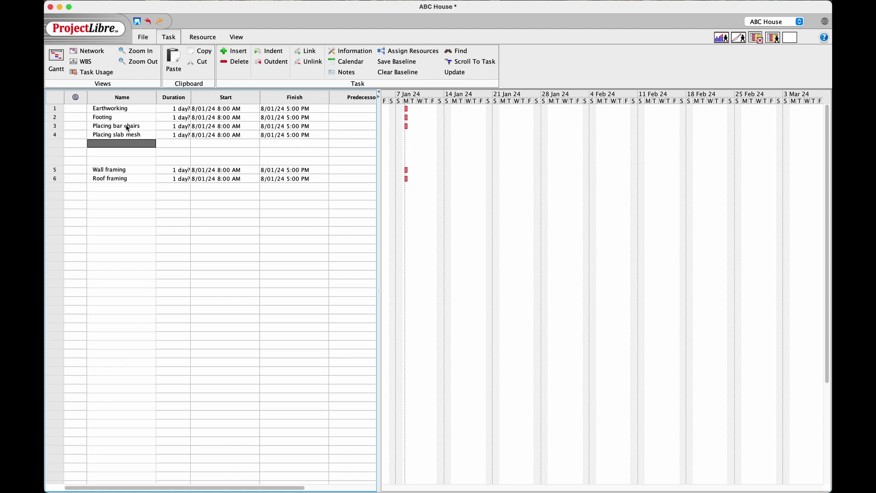
Step: Add the tasks Placing Trench mesh and Adding reinforcement bars below Placing slab mesh
type("Placing Trench mesh")
key("Return")
type("Adding")
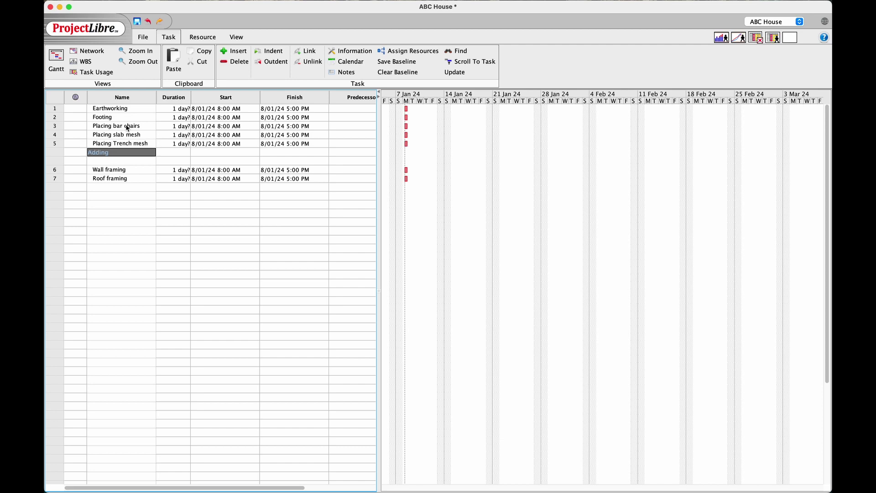
type(" reinforcement bars")
key("Return")
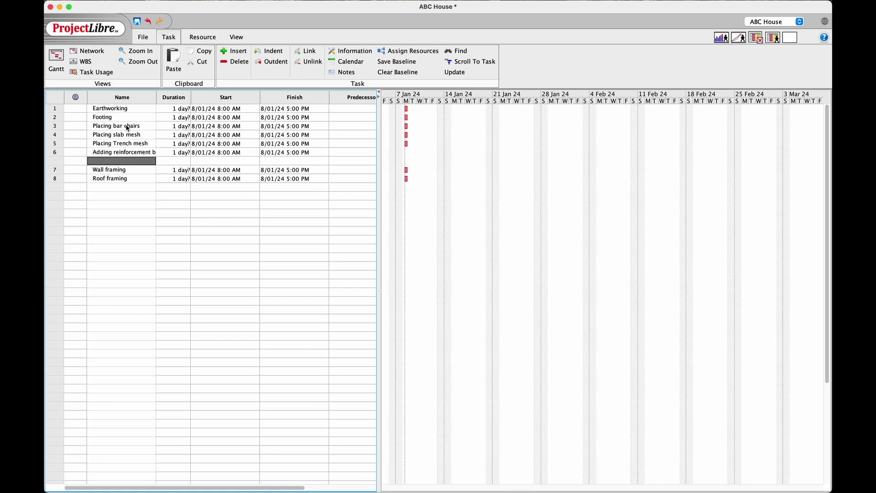
Step: Add the task Pouring Concrete in the last blank row above Wall framing
type("Pourung")
key("BackSpace")
key("BackSpace")
type("ing Concrete")
key("Return")
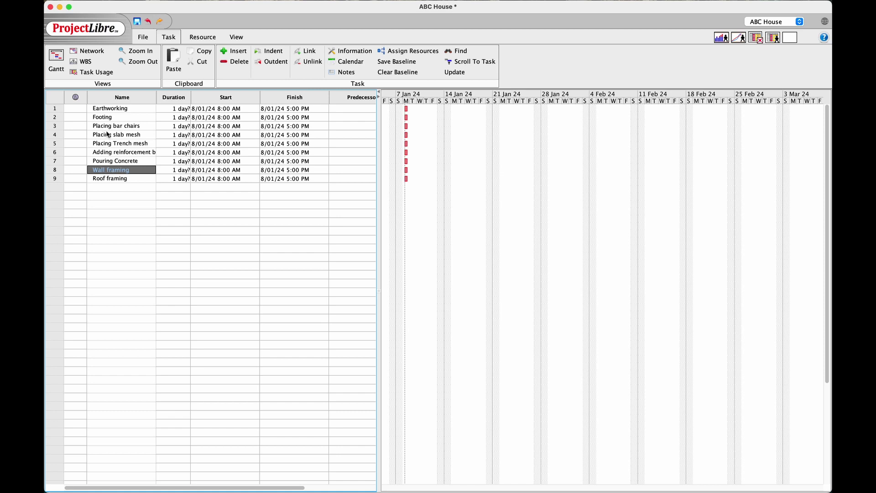
Step: Indent the five tasks from Placing bar chairs to Pouring Concrete as subtasks of Footing, and collapse and re-expand the Footing group
double_click(114, 127)
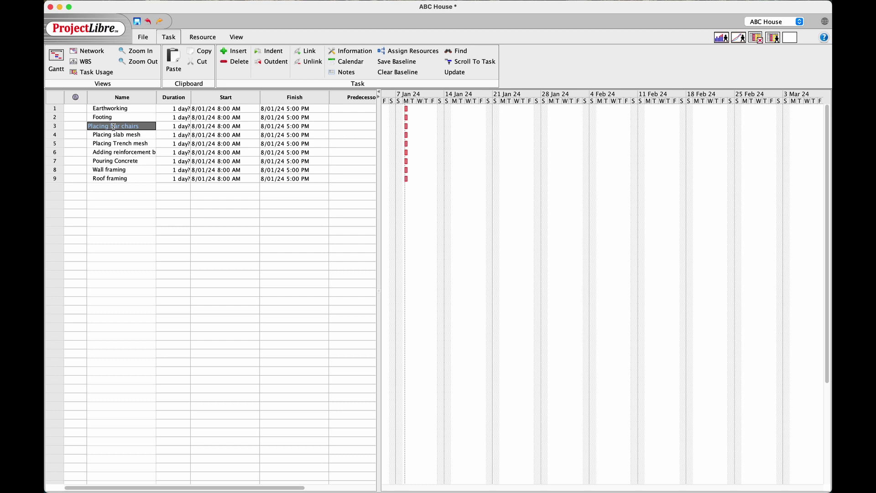
left_click(111, 162, "shift")
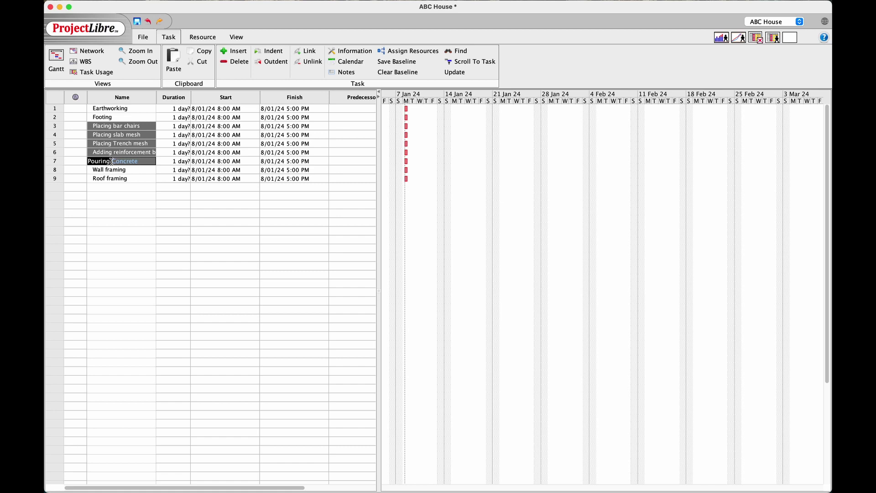
left_click(269, 52)
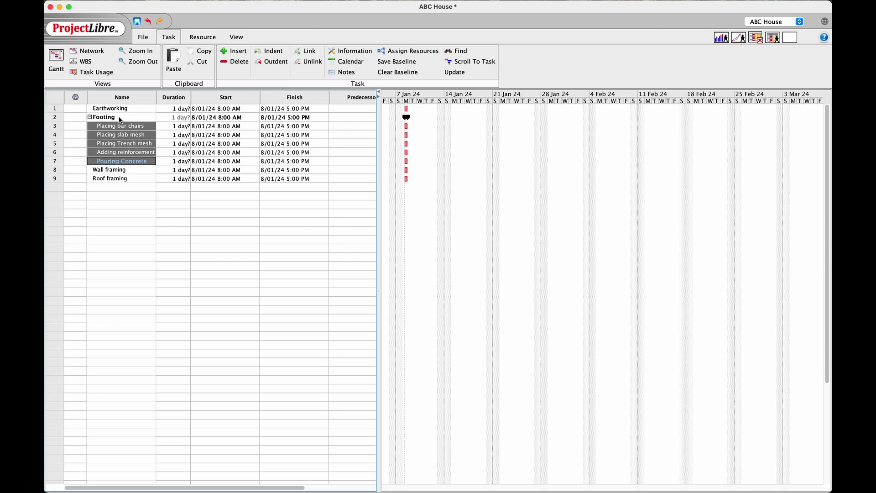
left_click(90, 117)
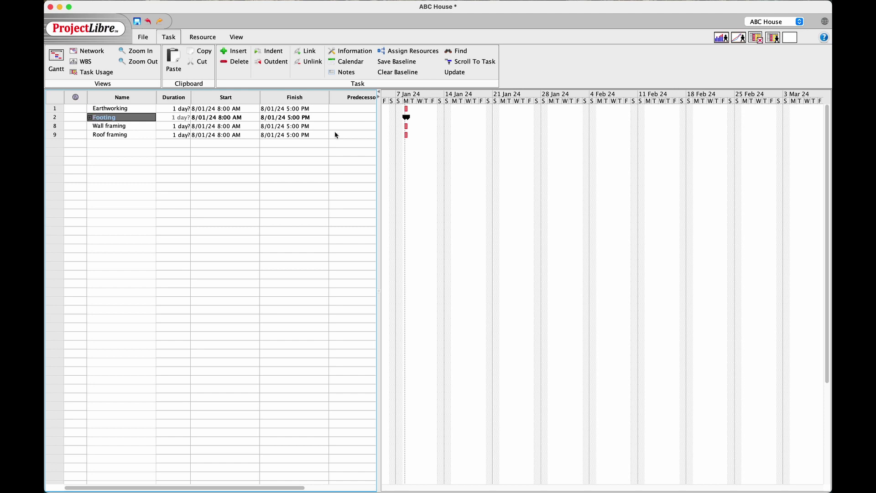
left_click(406, 118)
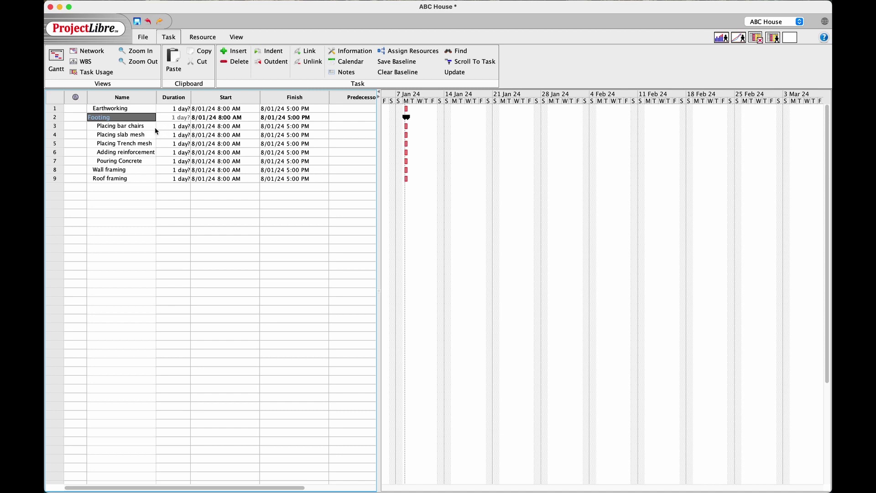
Step: Set the durations of Placing bar chairs and Placing slab mesh to 2 days, Placing Trench mesh to 1 day and Adding reinforcement bars to 3 days
left_click(178, 127)
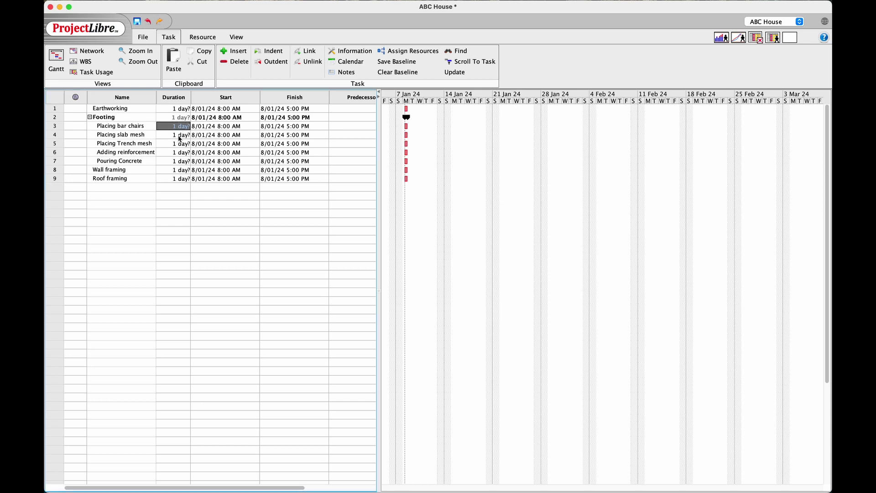
type("2")
key("Return")
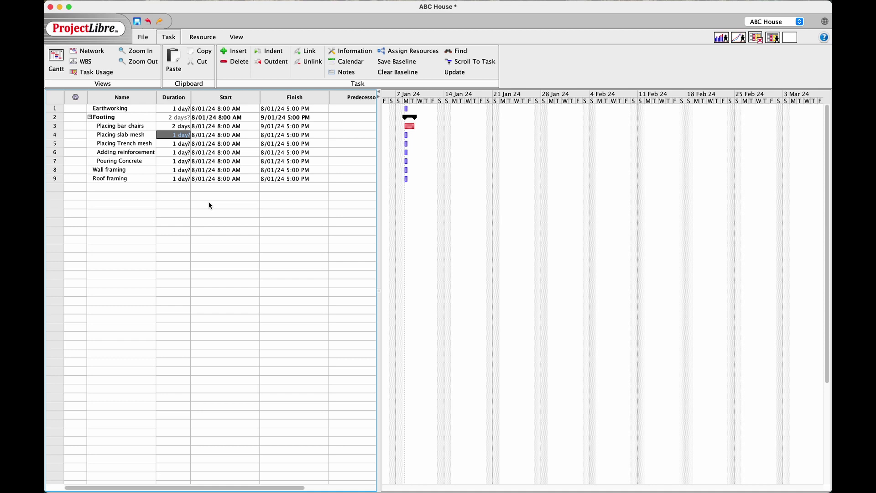
type("2")
key("Return")
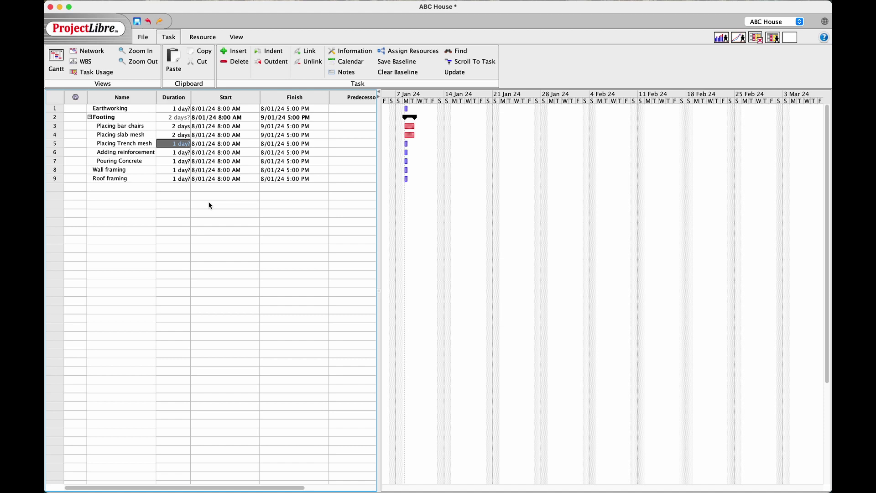
type("1")
key("Return")
type("3")
key("Return")
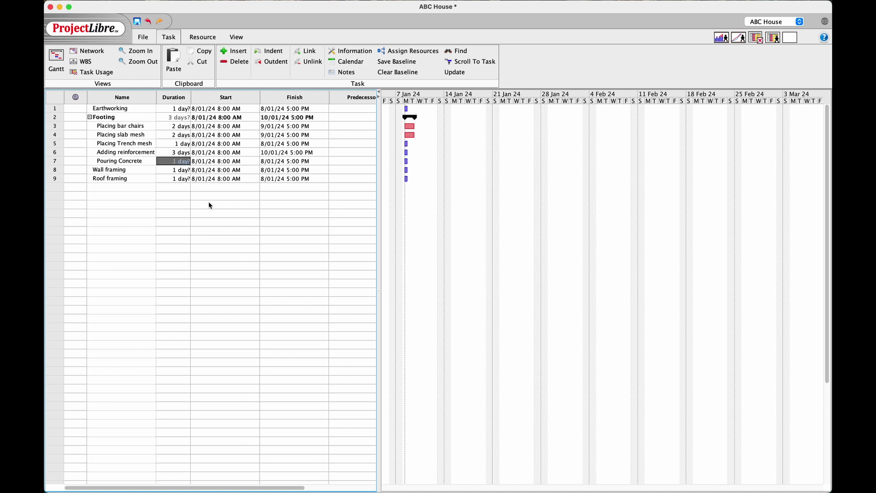
Step: Set the duration of Pouring Concrete to 1 day
type("1")
key("Return")
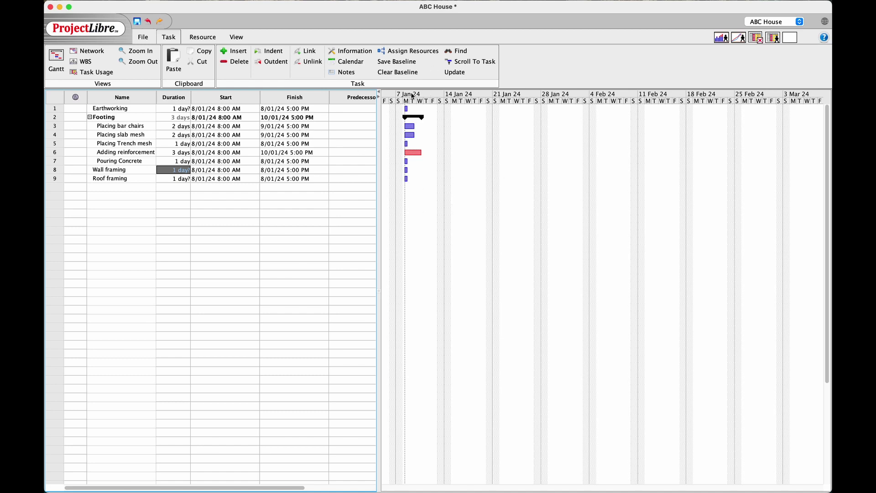
Step: Widen the task table to show the full Predecessors column and enter 3 as the predecessor of Placing slab mesh
left_click_drag(412, 94, 413, 96)
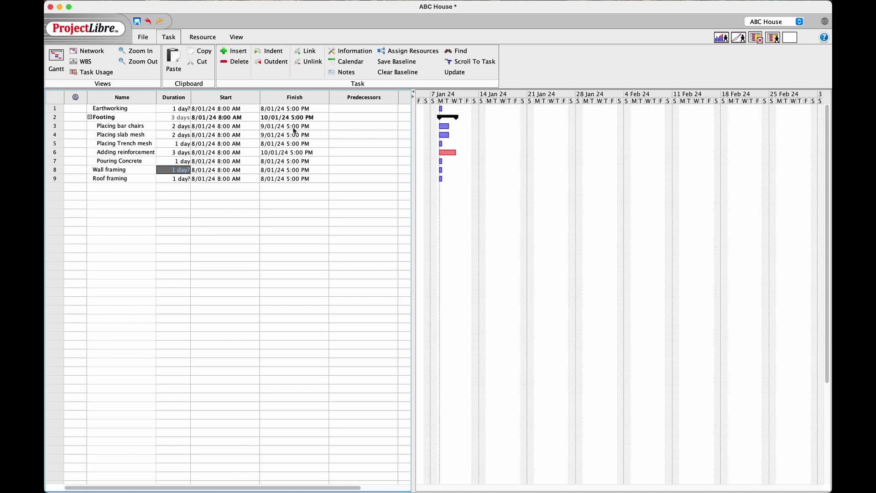
left_click(358, 134)
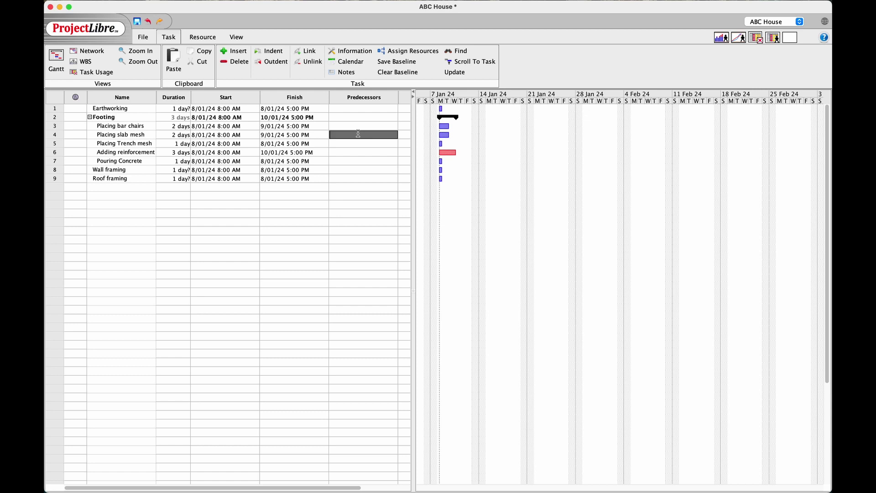
type("3")
key("Return")
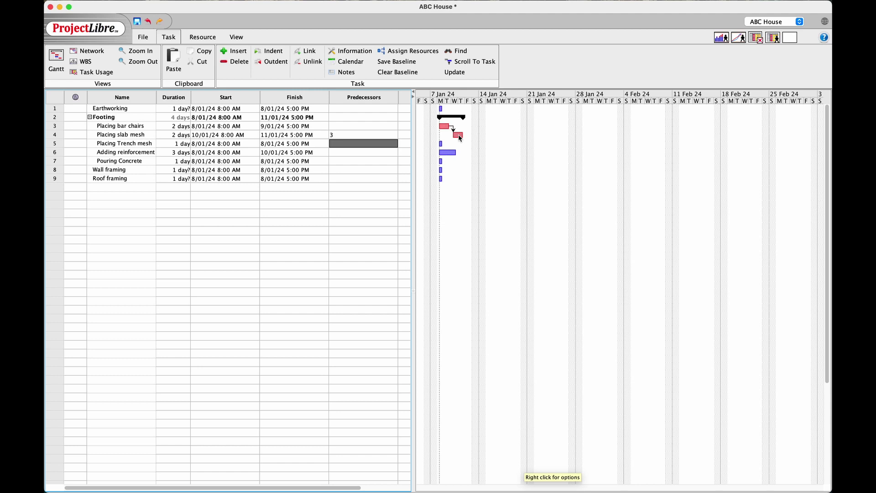
Step: Link the Gantt bars of Placing slab mesh to Placing Trench mesh, and Placing Trench mesh to Adding reinforcement bars
left_click_drag(458, 134, 441, 143)
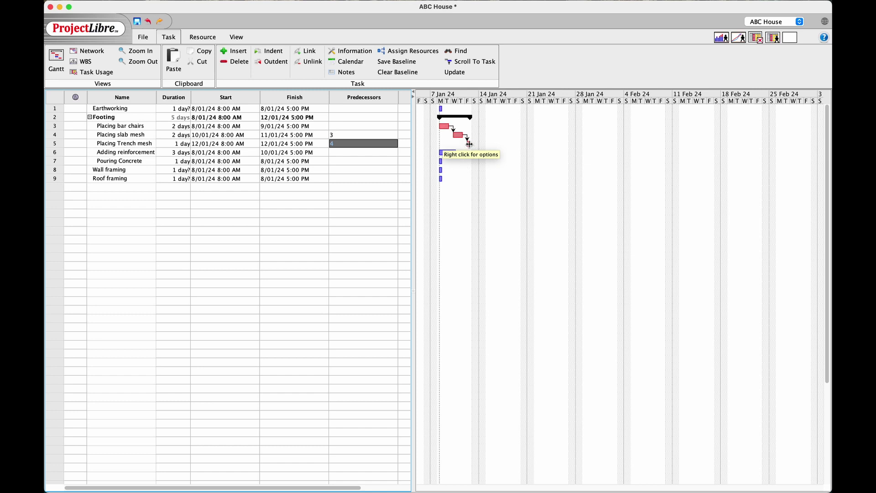
left_click_drag(469, 144, 450, 151)
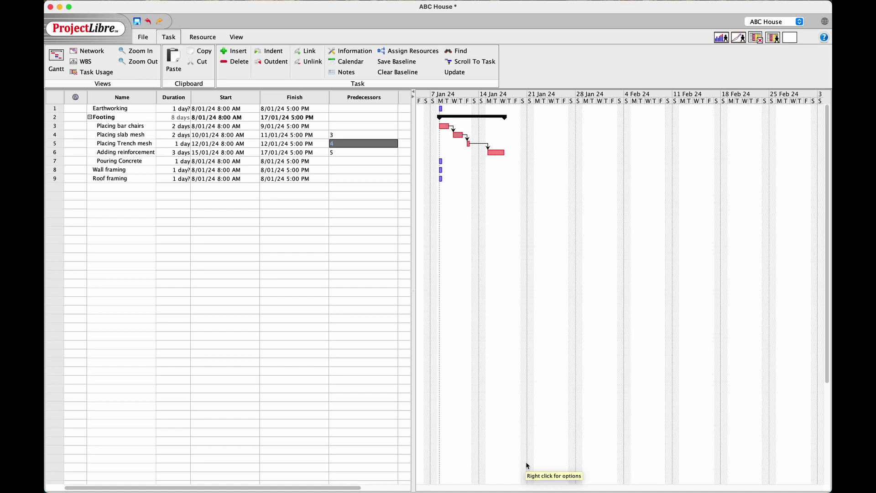
Step: Start saving the ABC House project to a file
left_click(144, 38)
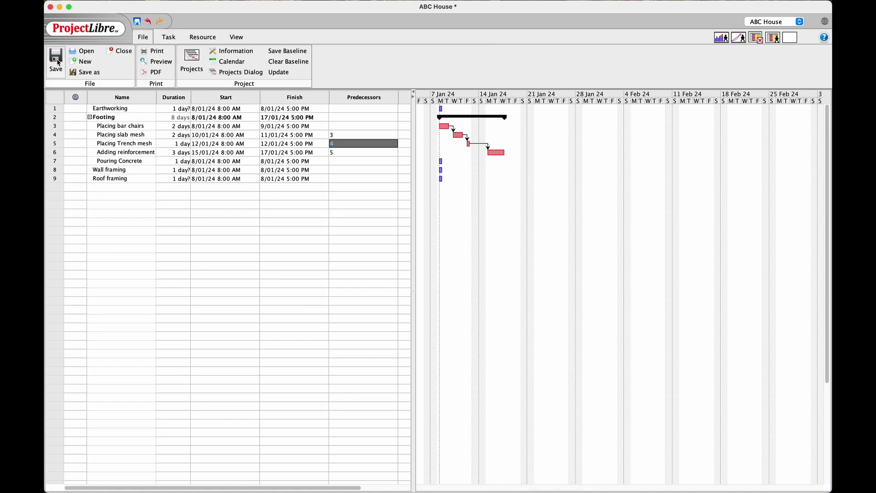
left_click(56, 61)
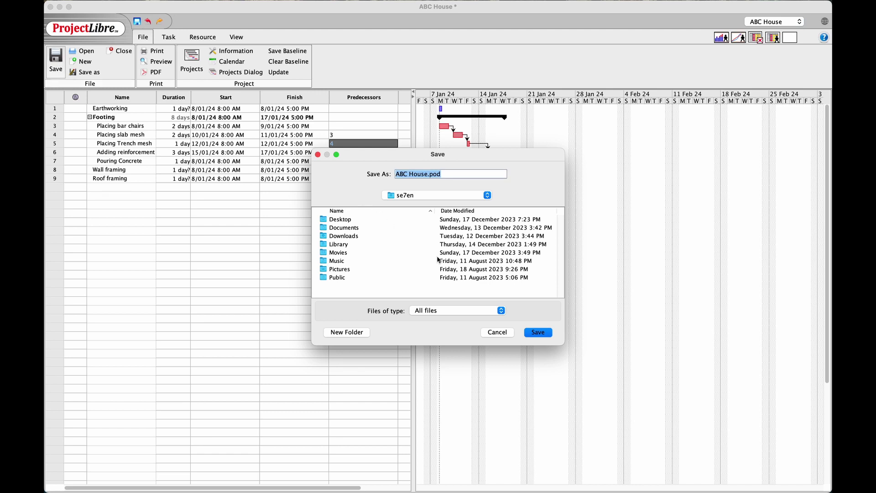